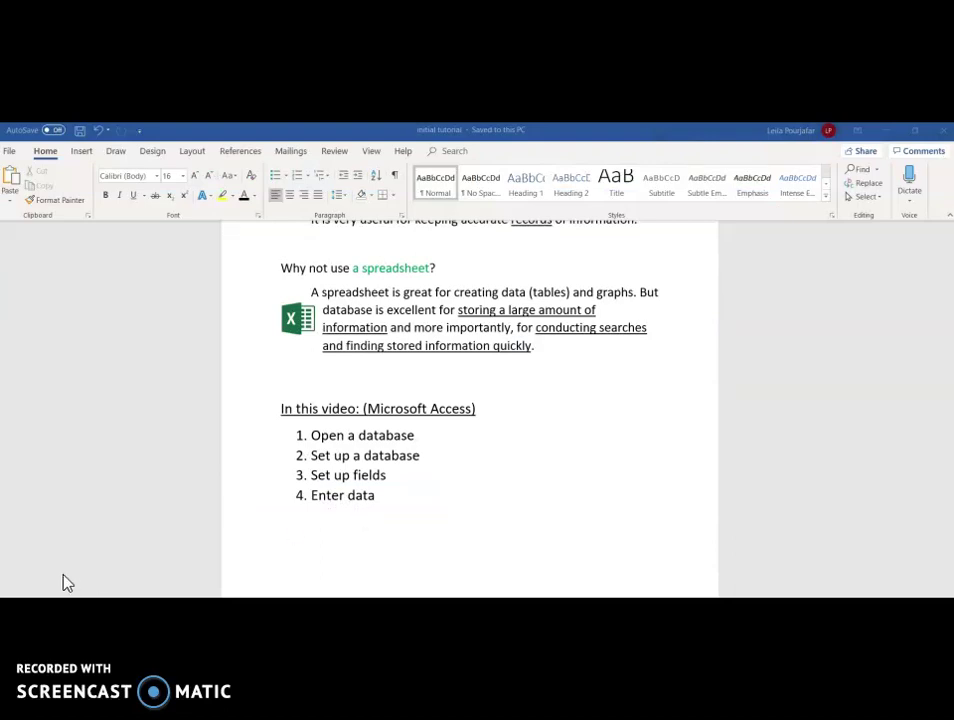
Launch Microsoft Access from the Windows Start menu.
key("super")
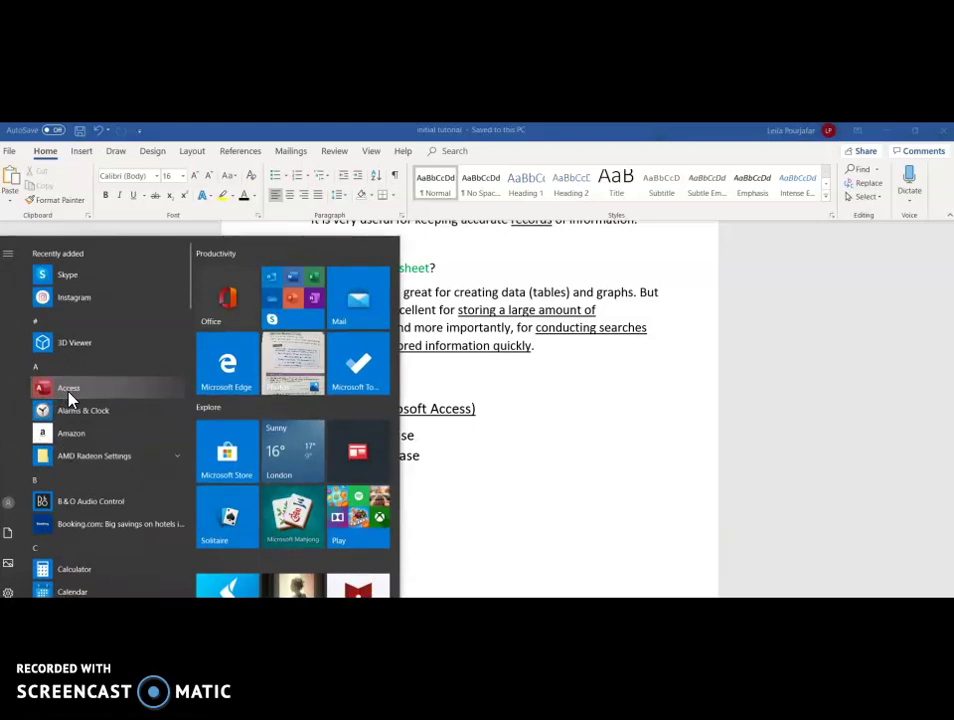
left_click(69, 396)
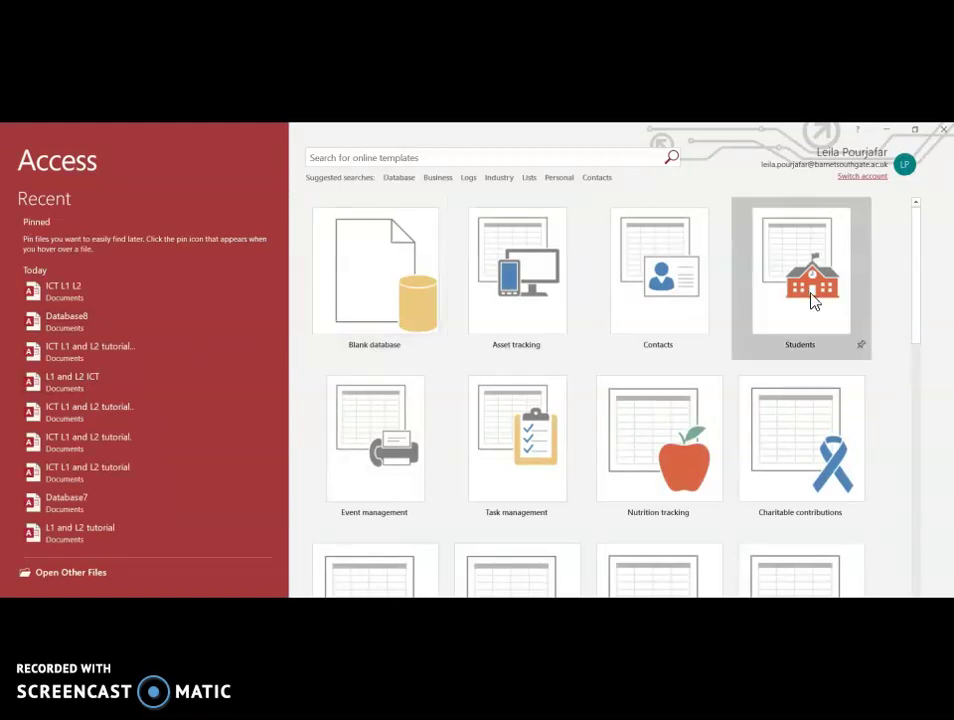
Create a new blank database named 'L1 L2 ICT'.
left_click(385, 311)
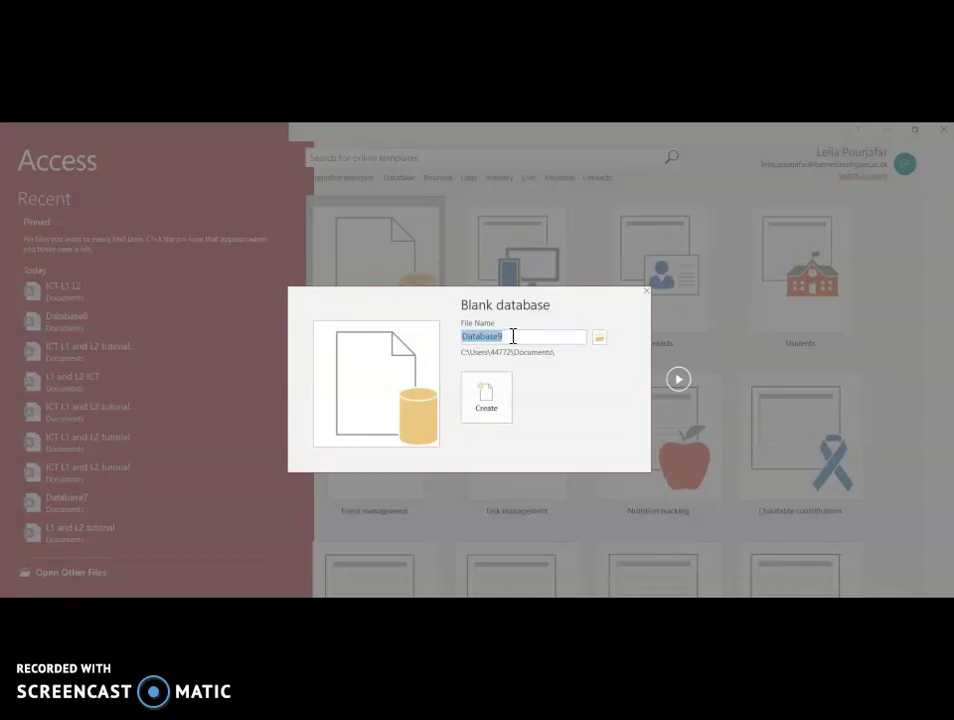
type("L1 L2 ICT.")
left_click(487, 400)
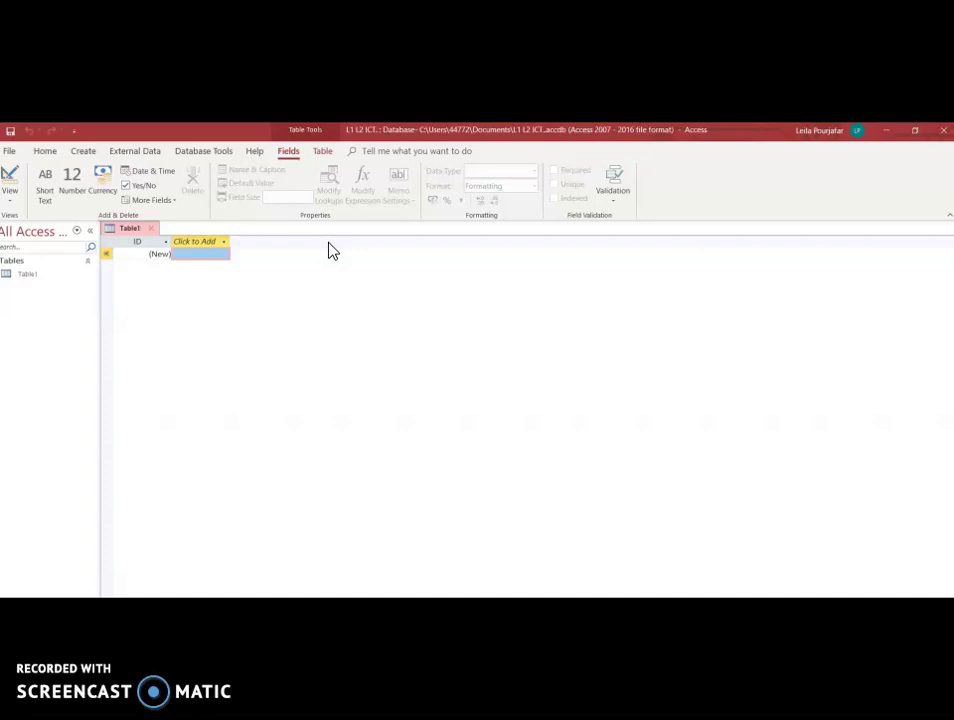
Rename Table1's ID column header to 'First Name'.
double_click(141, 242)
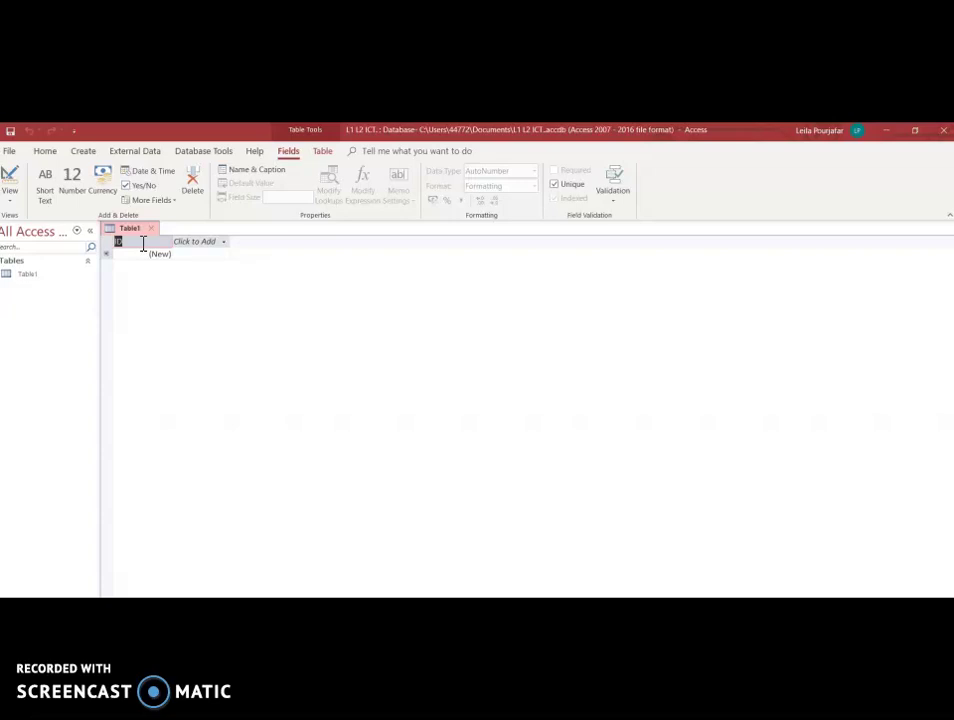
key("BackSpace")
type("First Name")
left_click(139, 254)
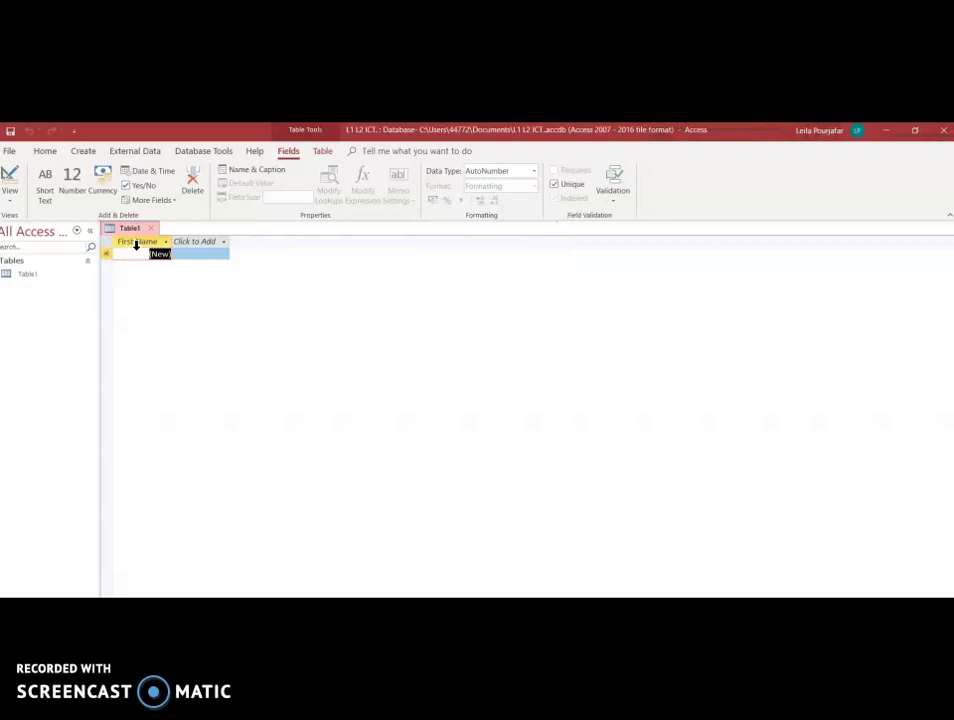
Switch the First Name field from AutoNumber to Short Text and dismiss the Teams notification.
left_click(535, 172)
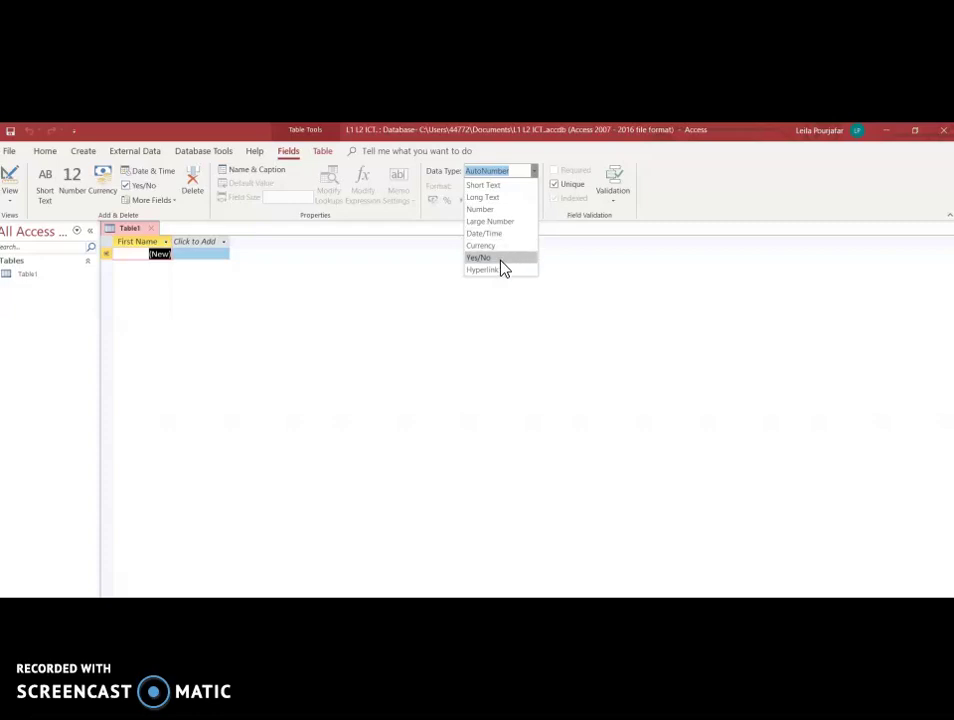
left_click(508, 188)
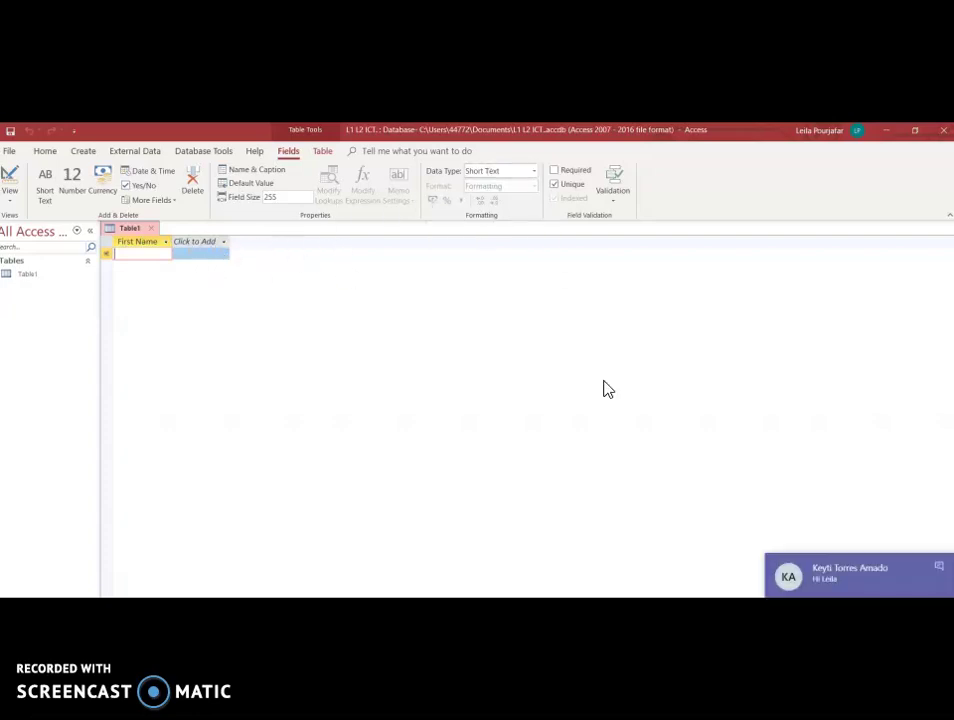
left_click(940, 572)
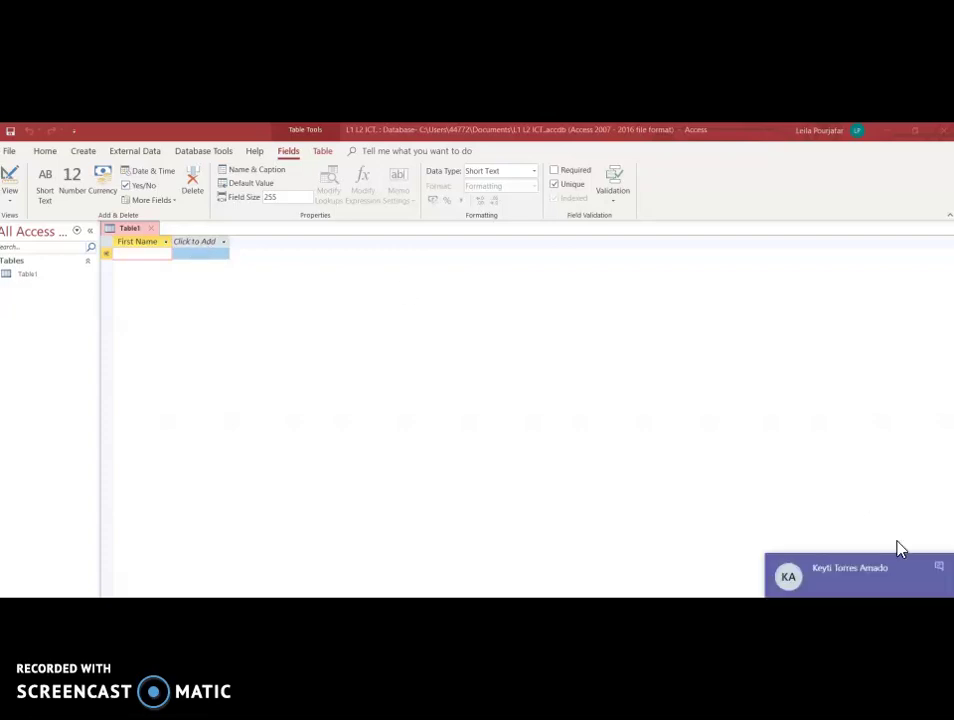
Dismiss the chat notification and add a Short Text column named 'Surname'.
left_click(941, 571)
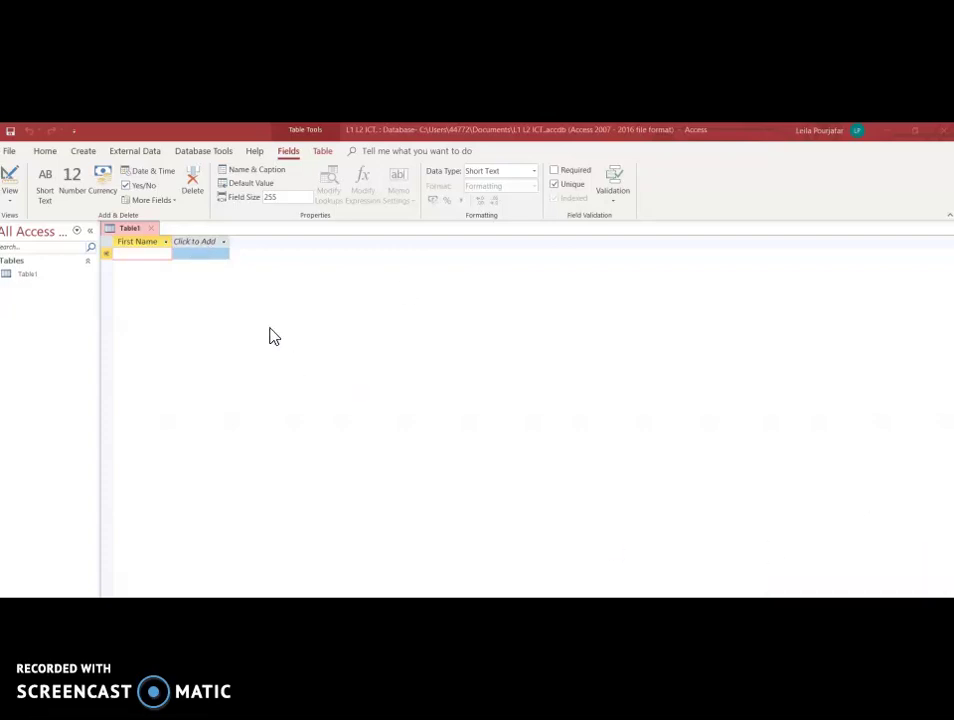
left_click(207, 247)
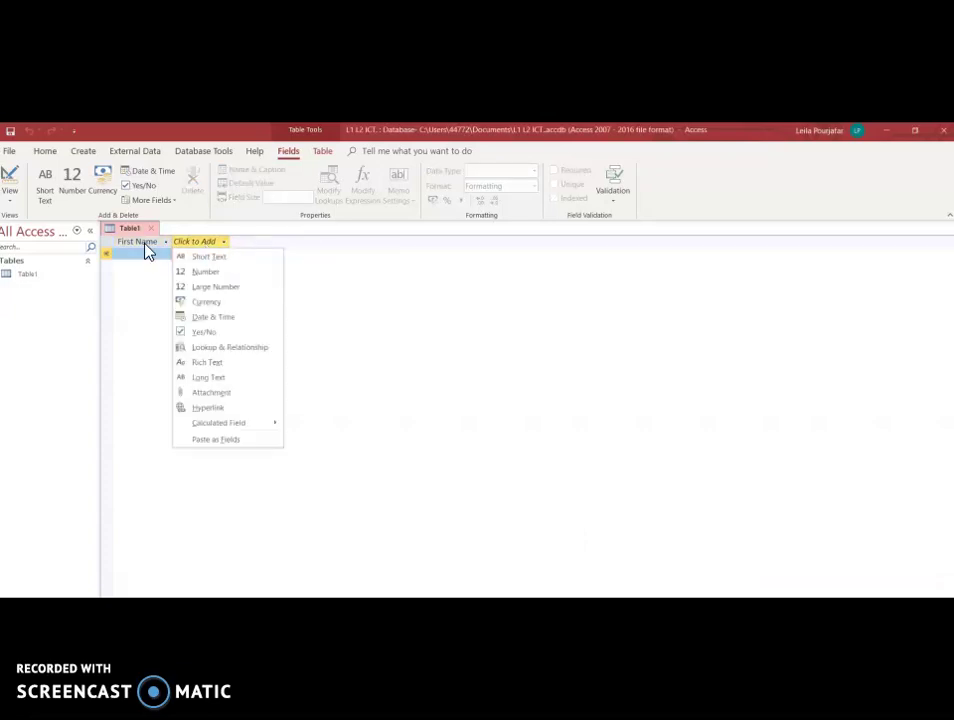
left_click(212, 259)
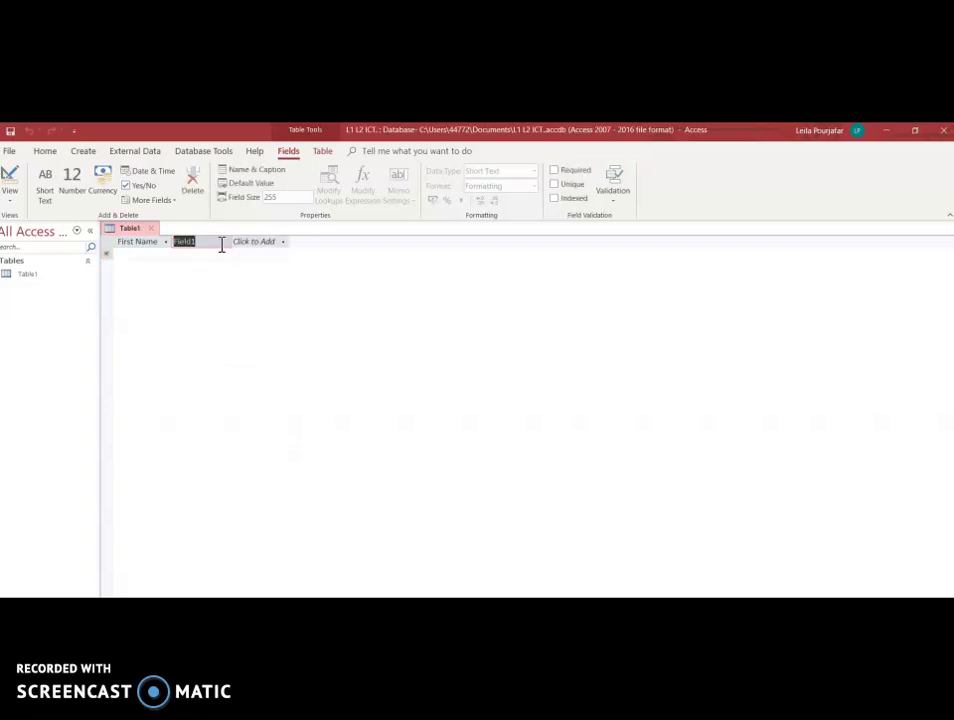
type("Surname")
Add a Currency column named 'Amount Paid' after Surname.
left_click(268, 248)
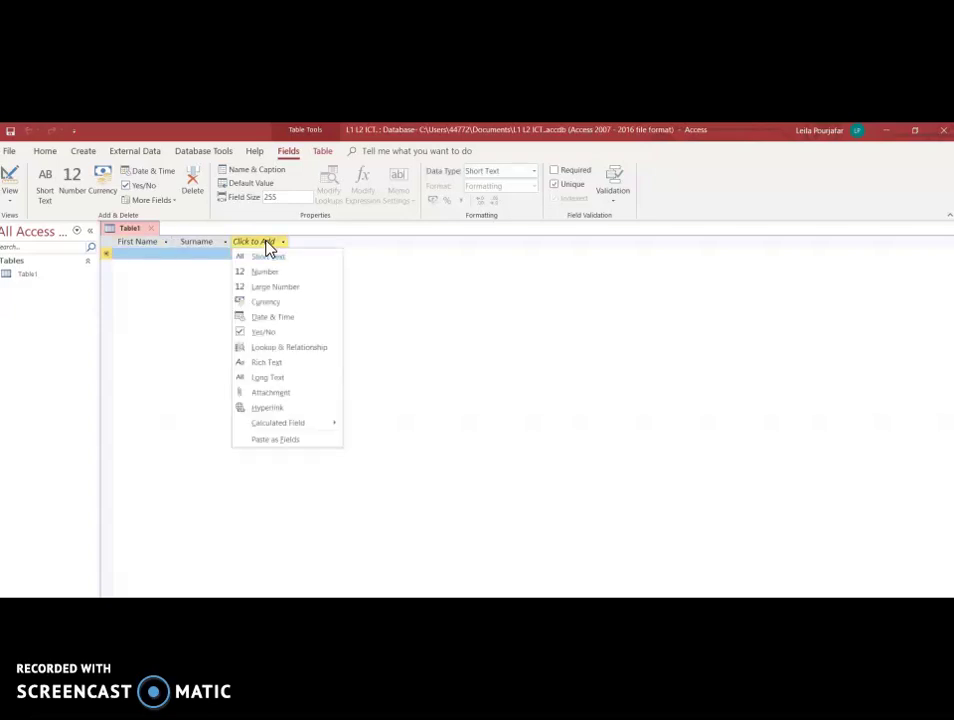
left_click(289, 303)
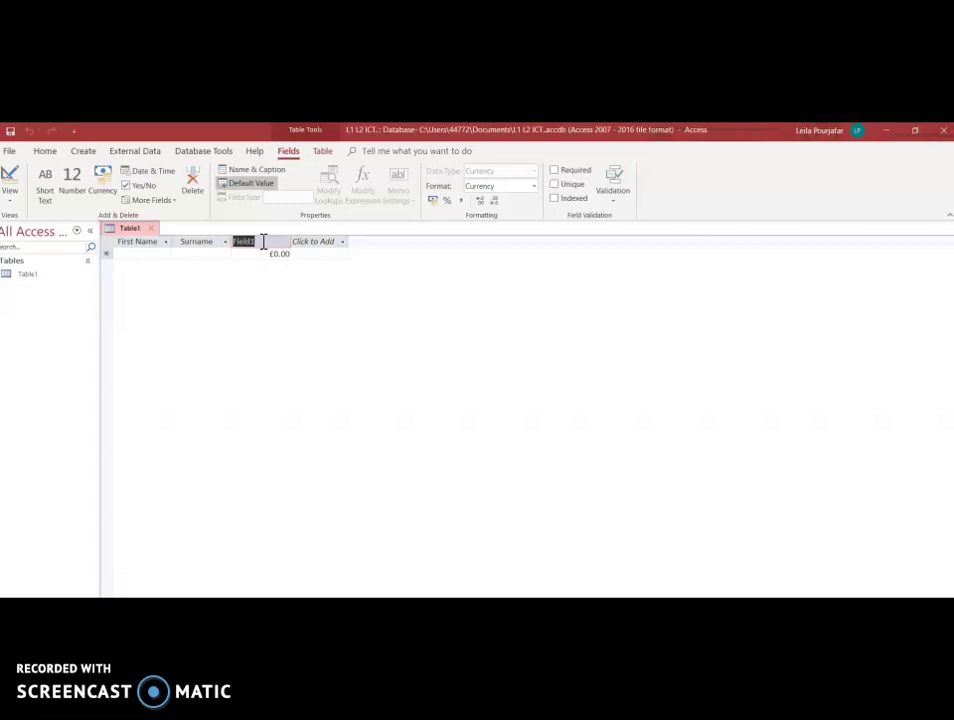
type("Amount Paid")
left_click(318, 250)
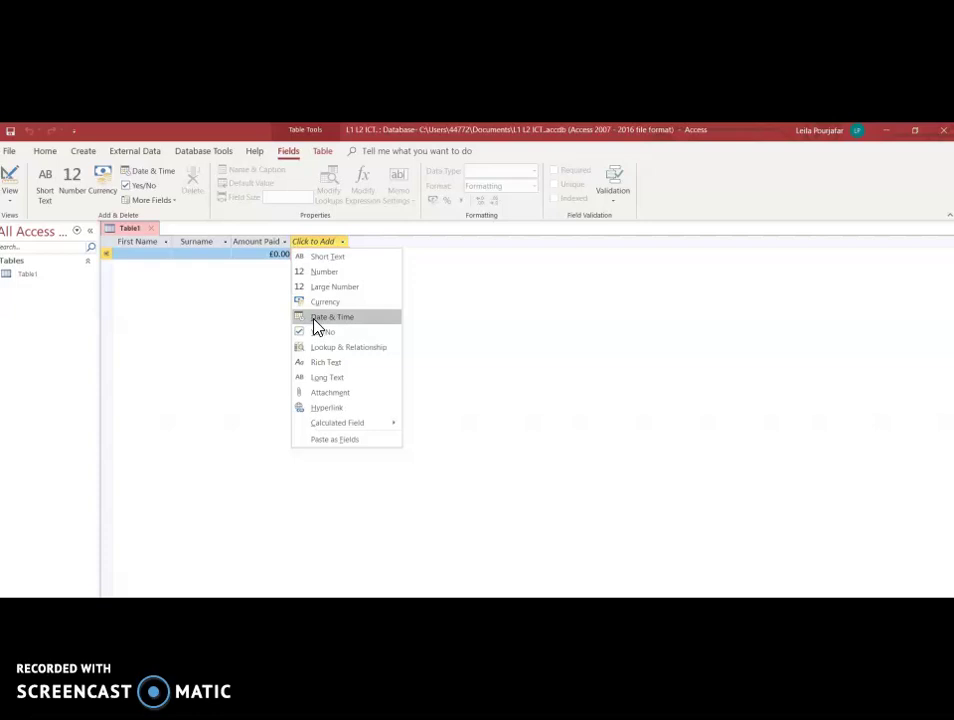
left_click(366, 321)
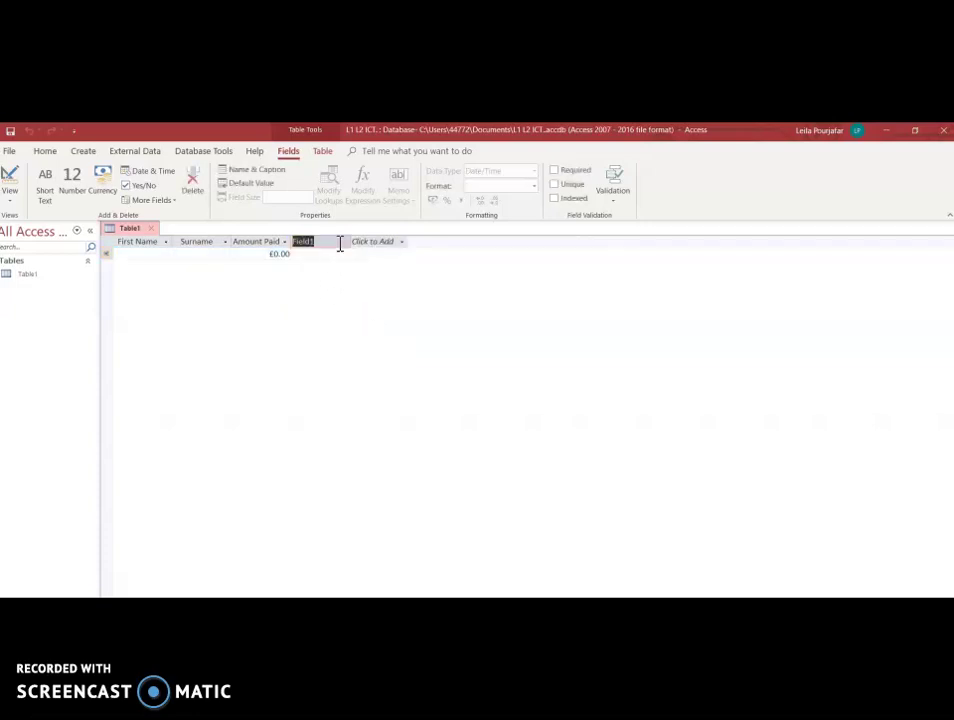
type("Date Pu")
type("rchas")
type("ed")
key("Return")
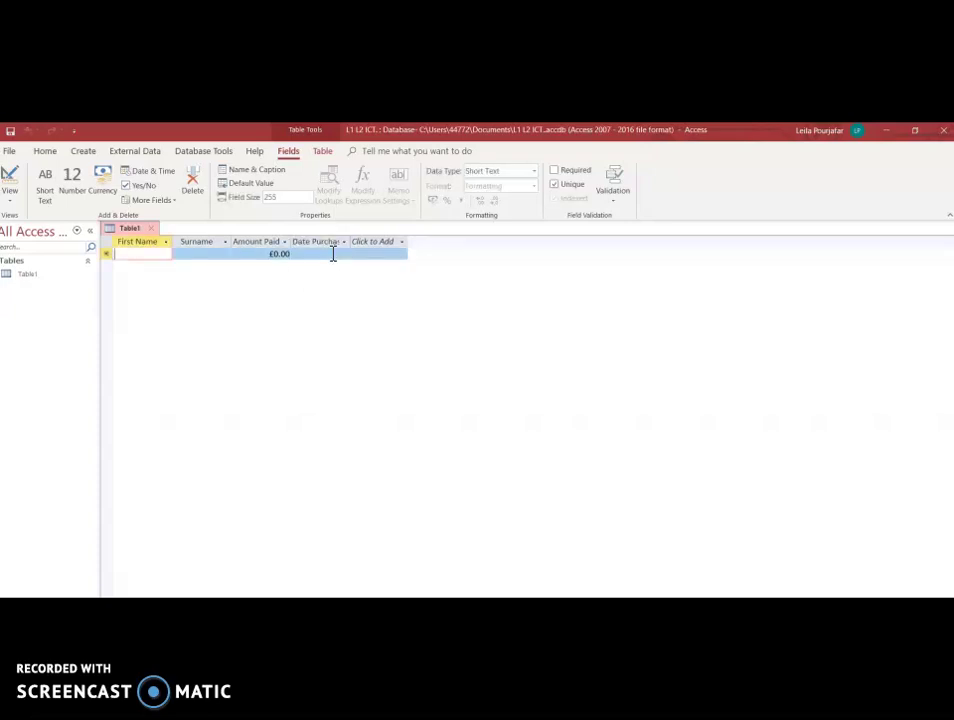
left_click(330, 255)
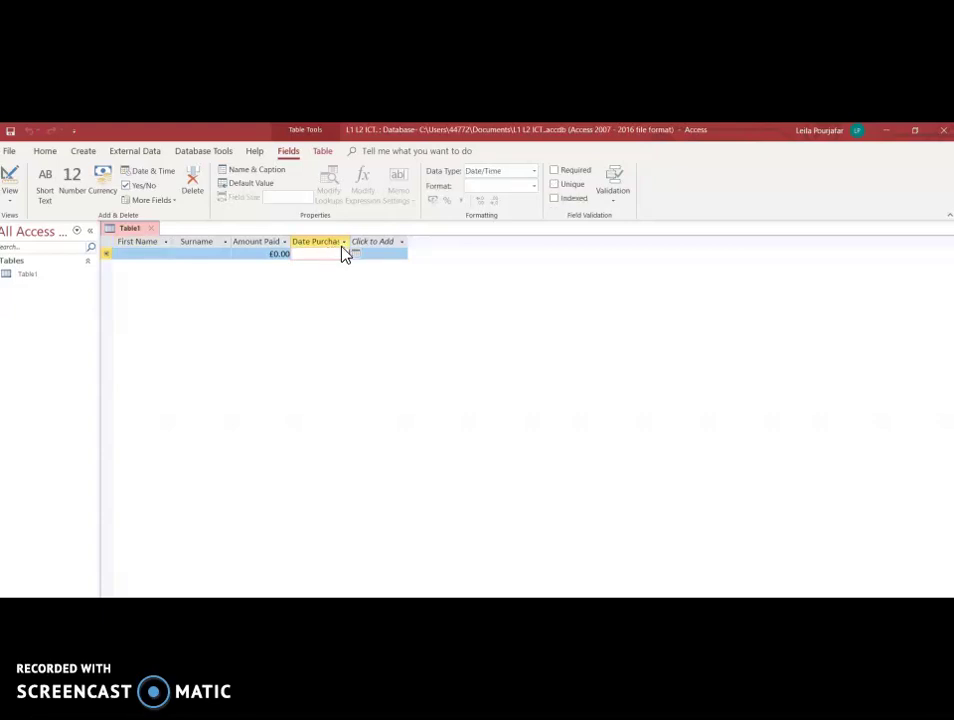
left_click(344, 243)
left_click(318, 281)
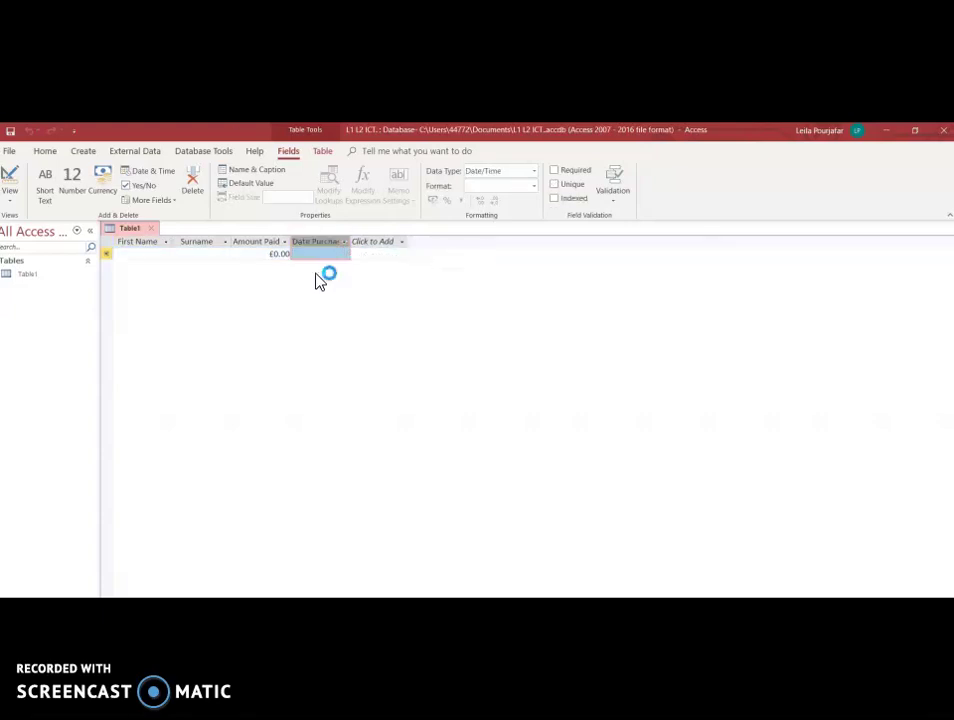
left_click(324, 252)
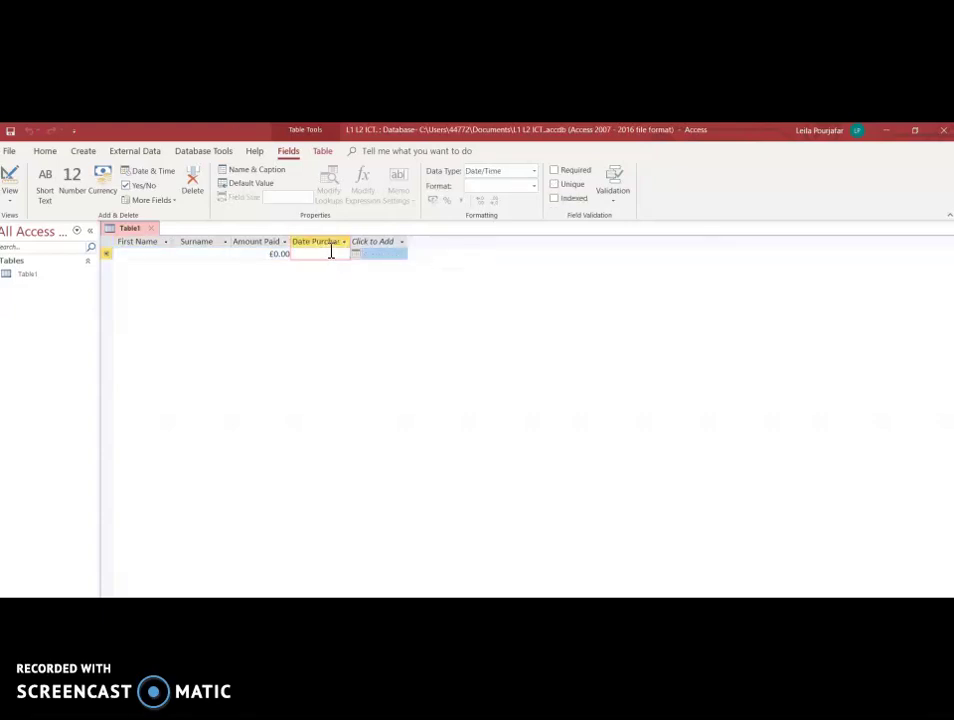
left_click(357, 254)
Type the first customer's first name and surname into the first record.
left_click(146, 254)
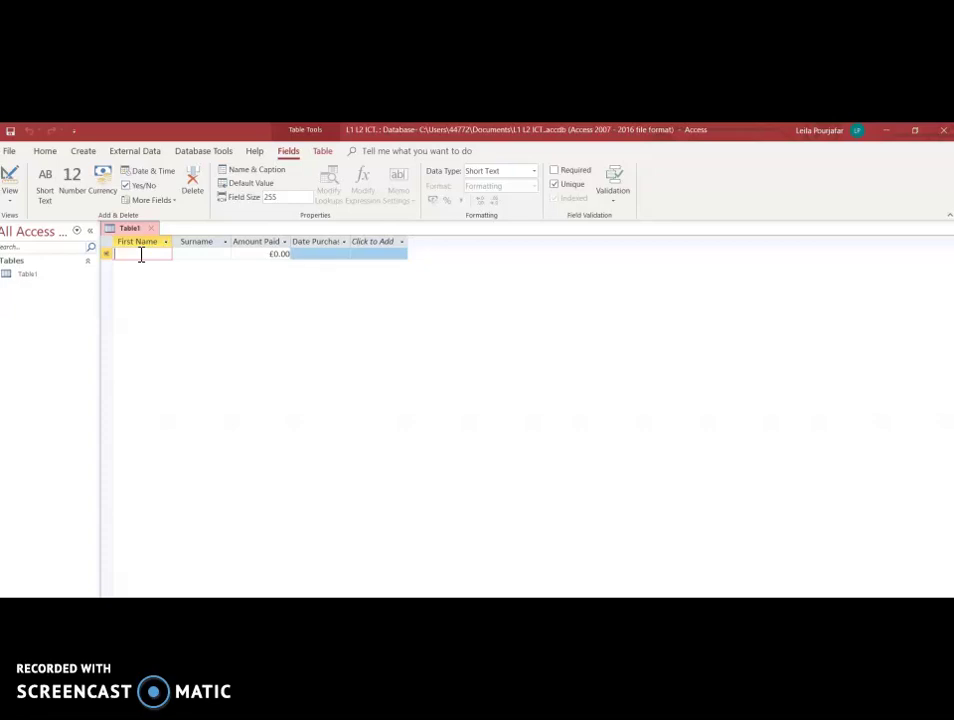
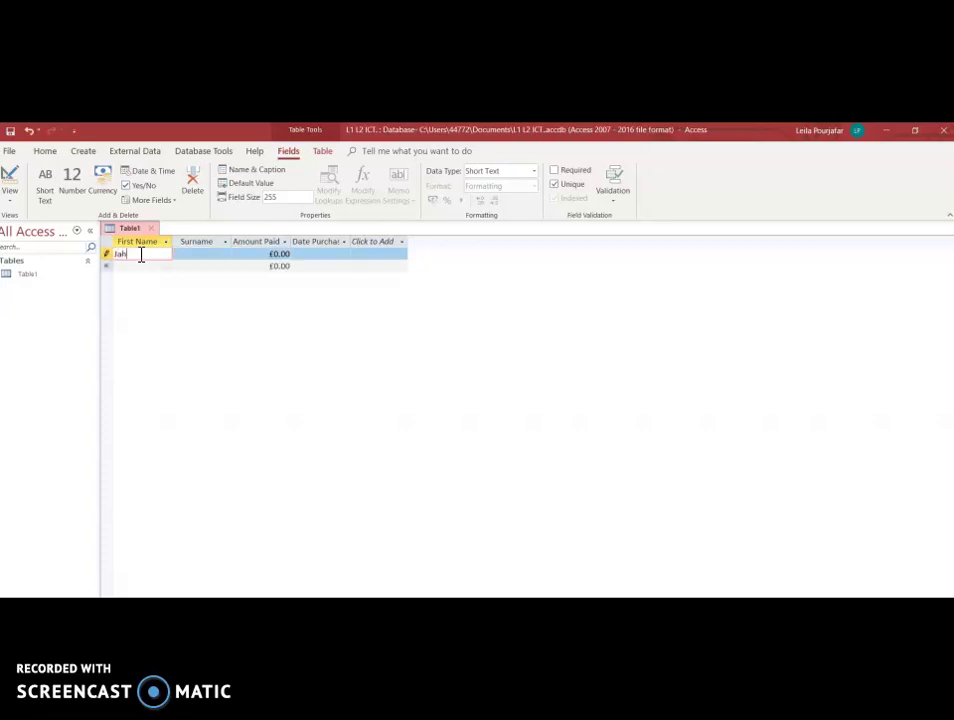
left_click(213, 258)
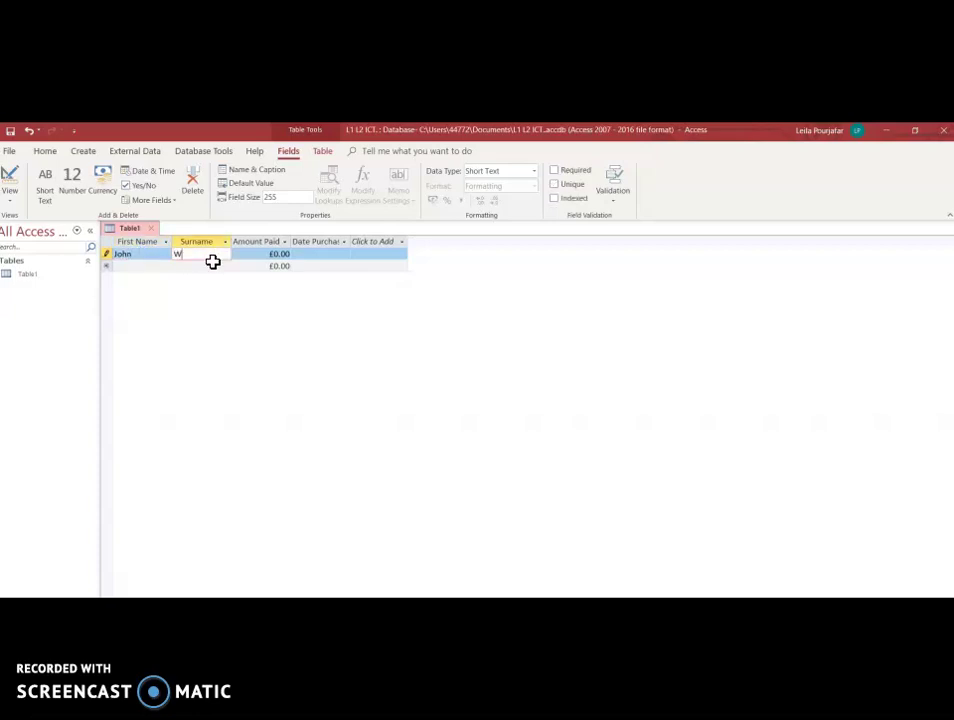
Set the first record's Amount Paid to £15.50 and Date Purchased to 08/05/2020.
left_click(288, 256)
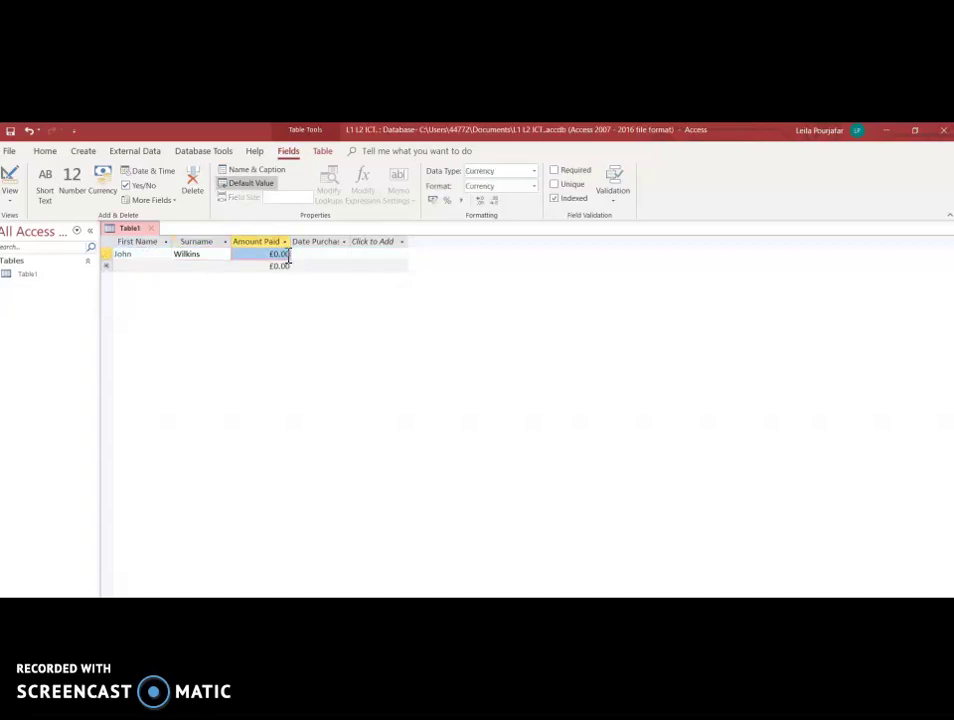
key("Tab")
left_click(288, 256)
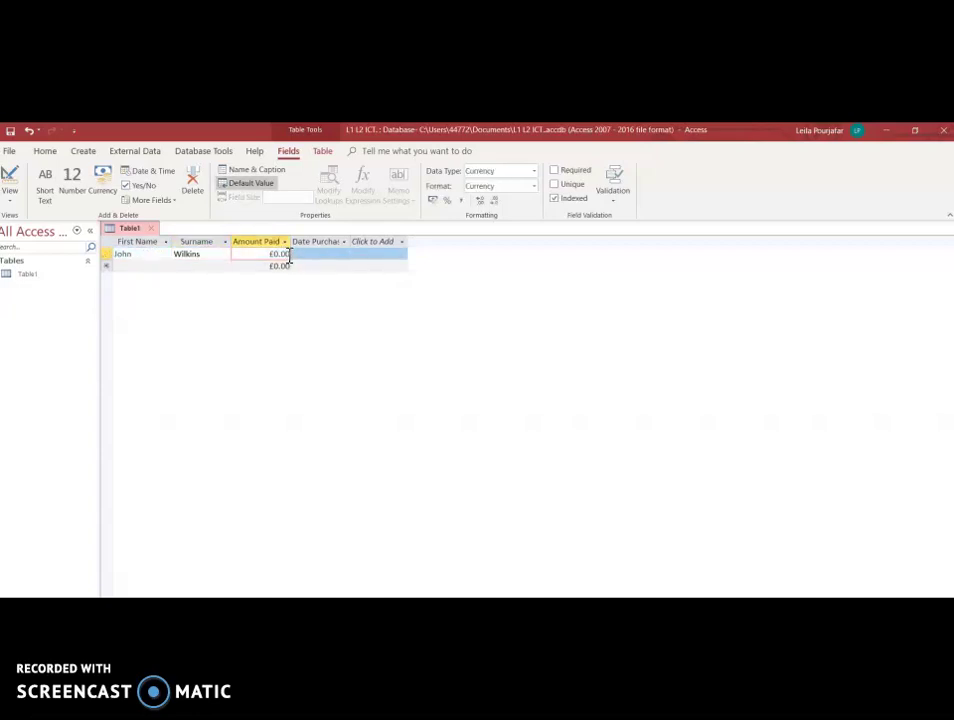
key("BackSpace")
key("BackSpace")
key("BackSpace")
key("BackSpace")
key("BackSpace")
type("£15.50")
left_click(324, 256)
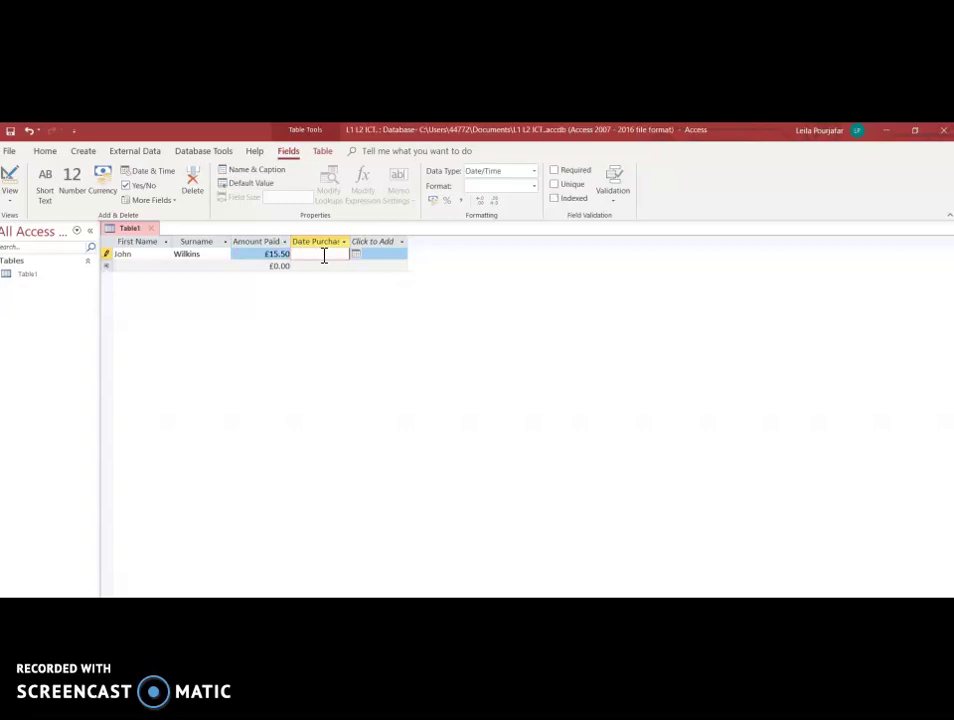
left_click(358, 256)
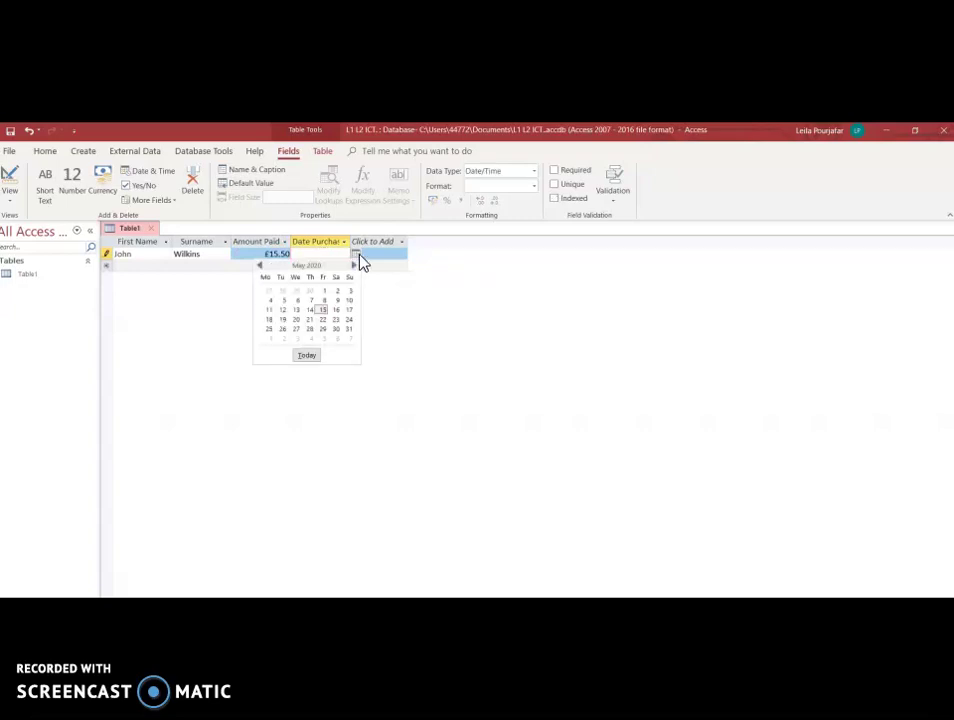
left_click(329, 308)
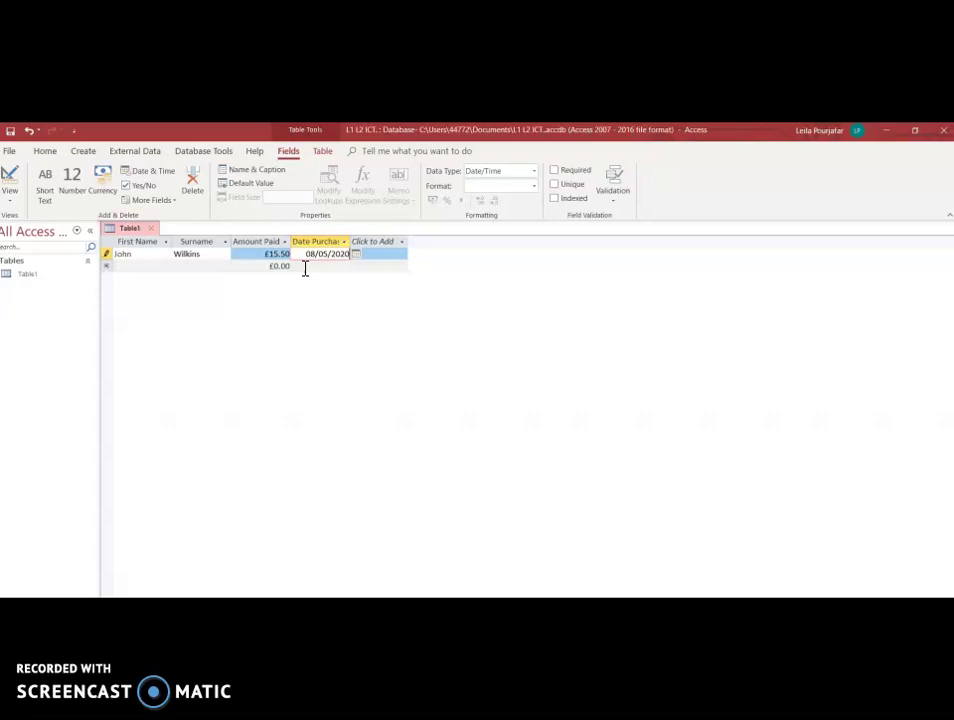
Type the second customer's first name and surname in a new record.
left_click(158, 264)
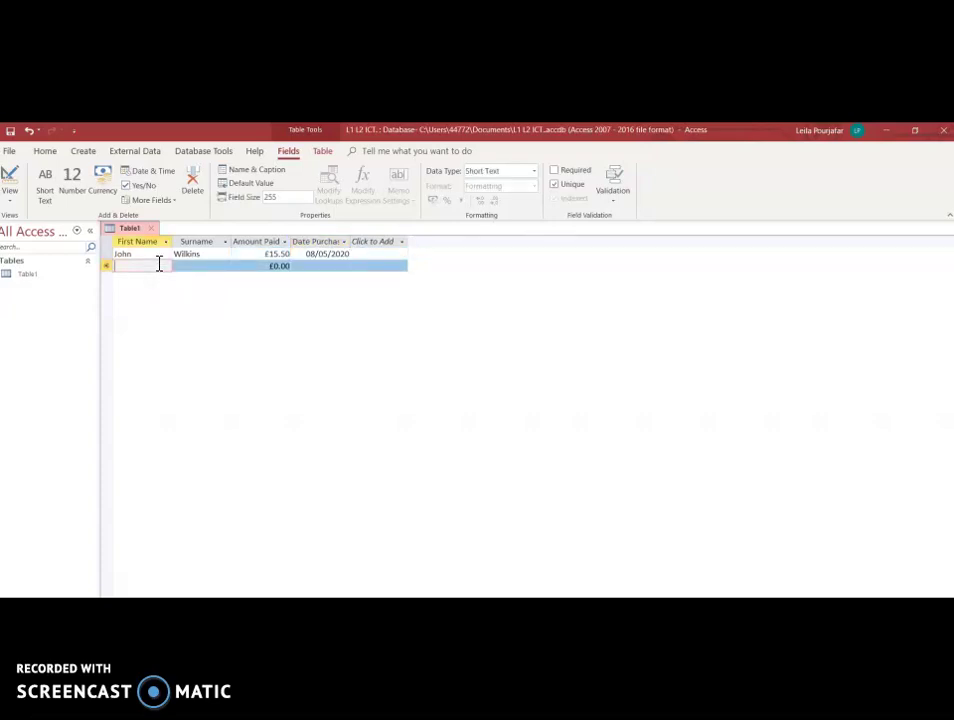
left_click(194, 265)
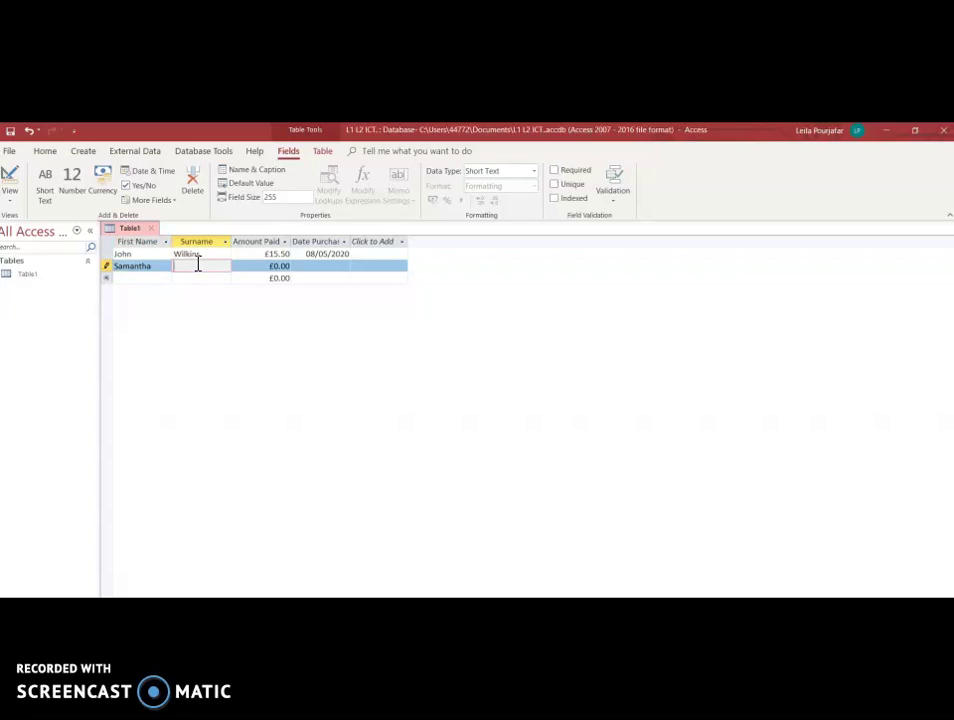
Set the second record's Amount Paid to 24.95 and Date Purchased to 14/05/2020.
left_click(288, 267)
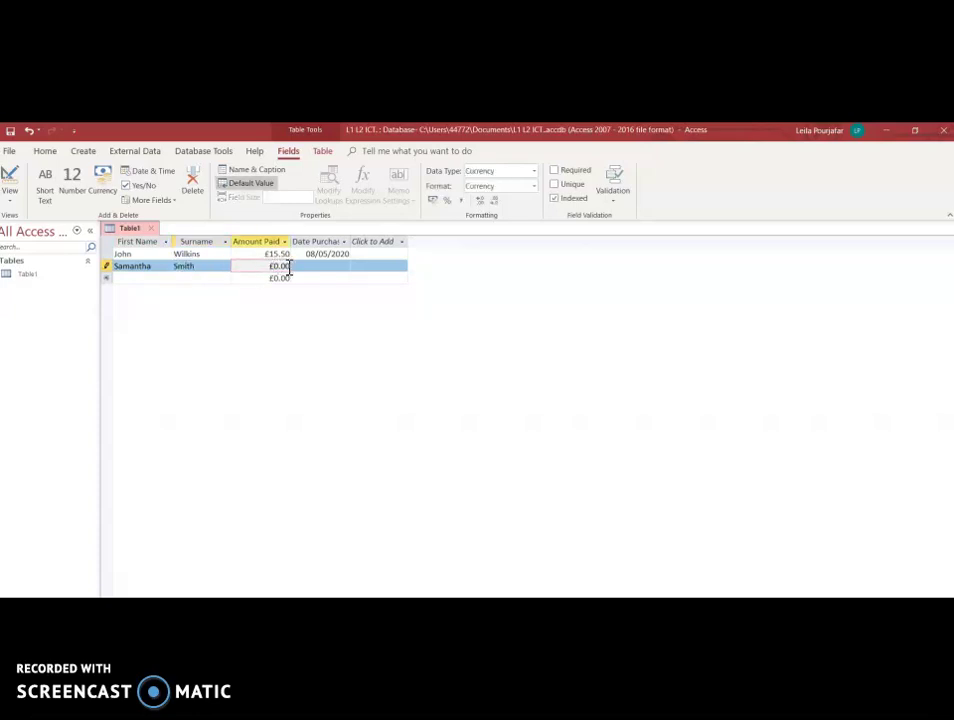
key("BackSpace")
key("BackSpace")
key("BackSpace")
key("BackSpace")
type("24.95")
left_click(326, 266)
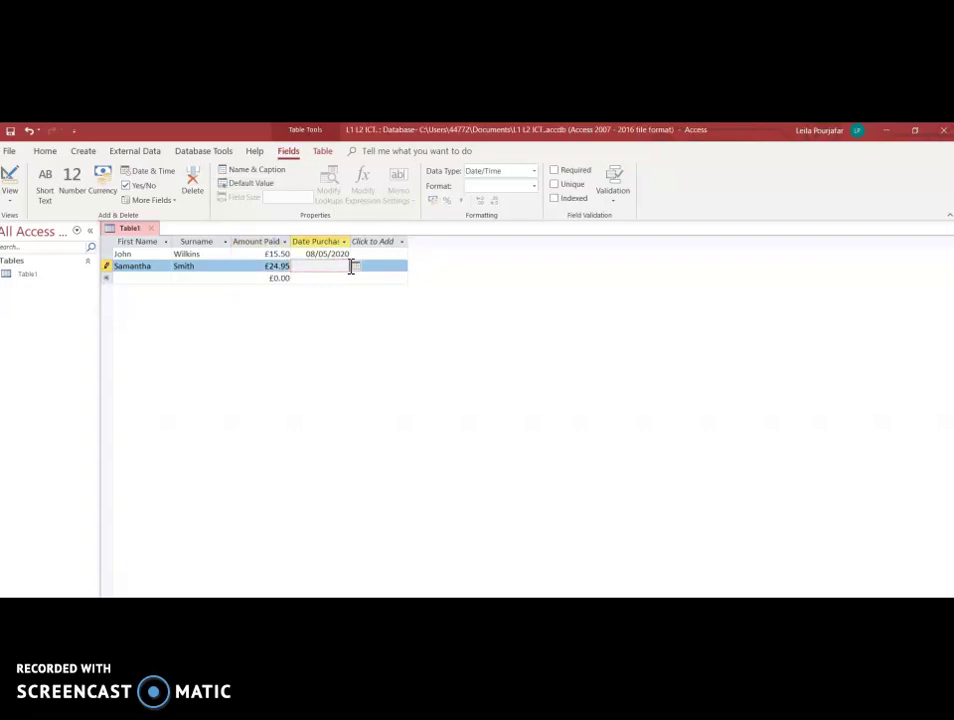
left_click(356, 267)
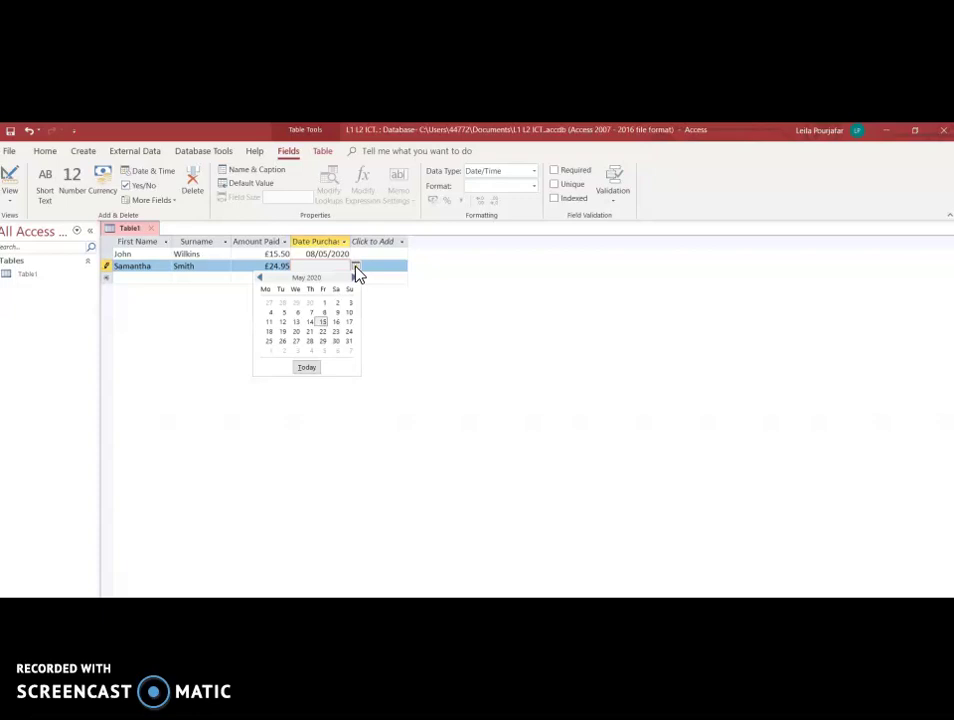
left_click(311, 322)
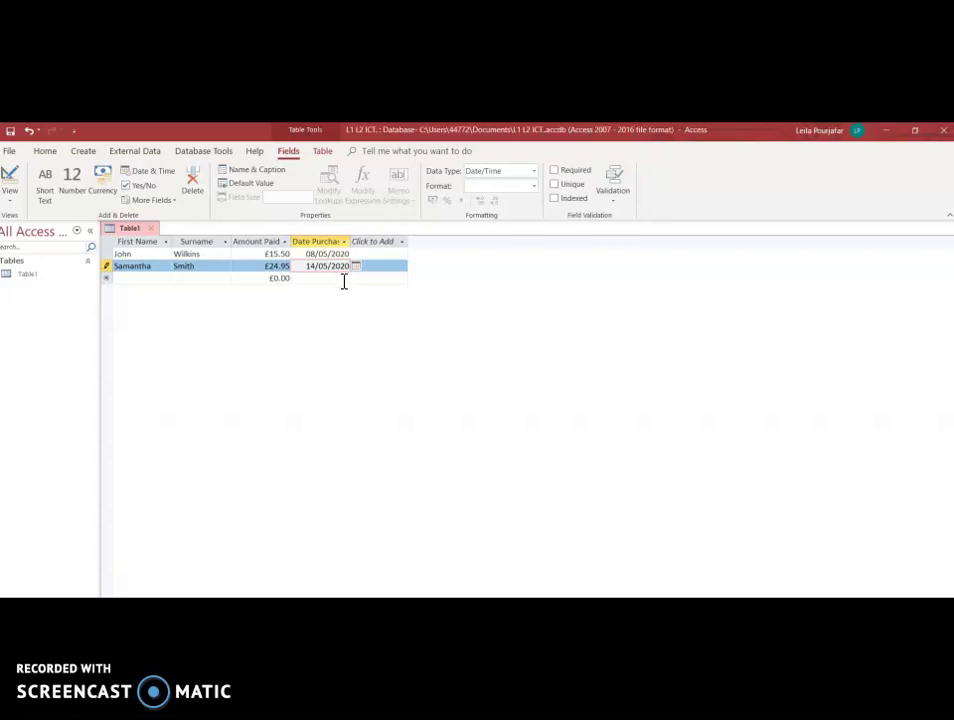